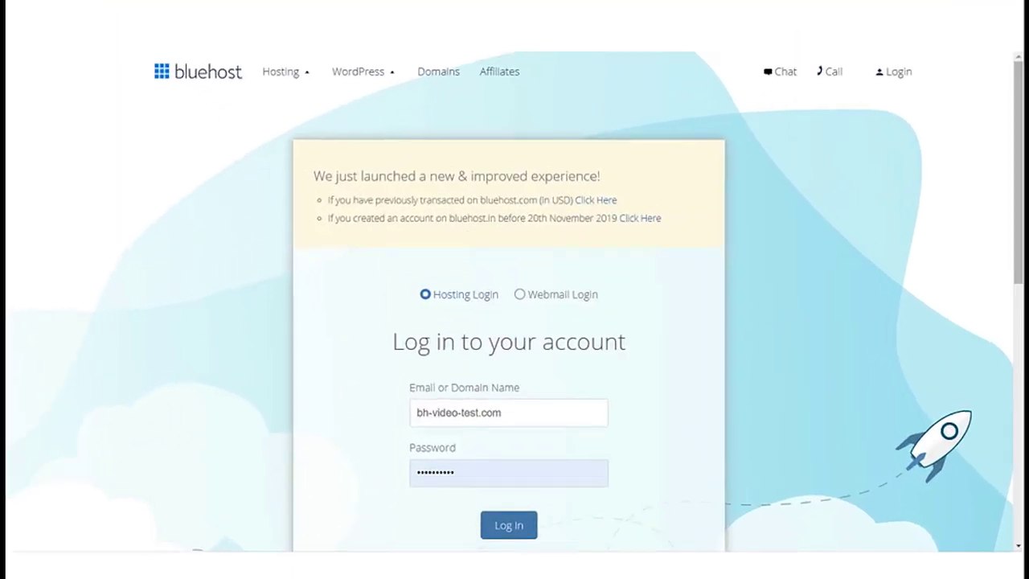
Log in to Bluehost and open the bh-video-test.com WordPress admin from My Sites.
{"action": "scroll", "coordinate": [515, 322], "scroll_direction": "down", "scroll_amount": 1}
{"action": "left_click", "coordinate": [519, 465]}
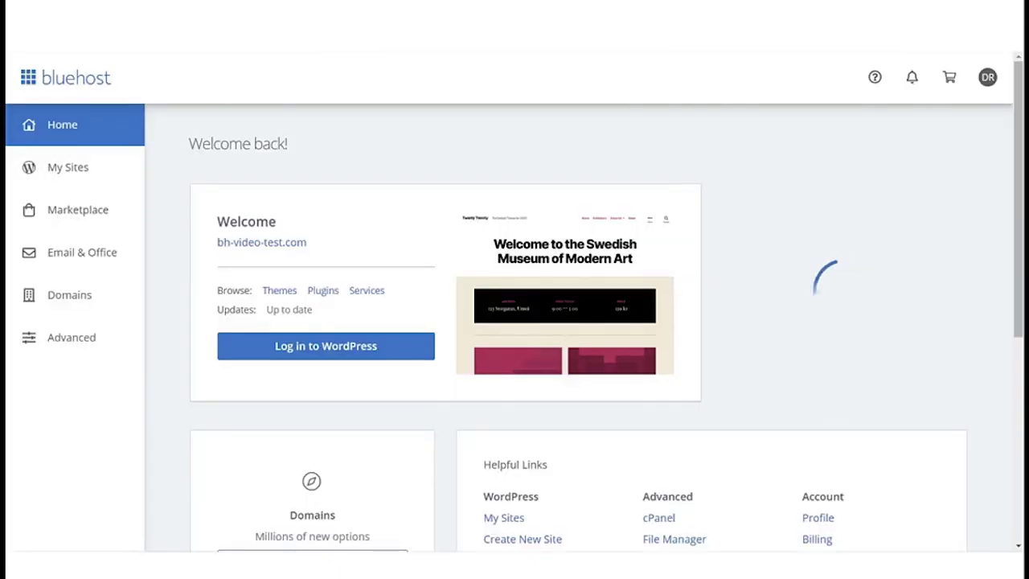
{"action": "left_click", "coordinate": [80, 166]}
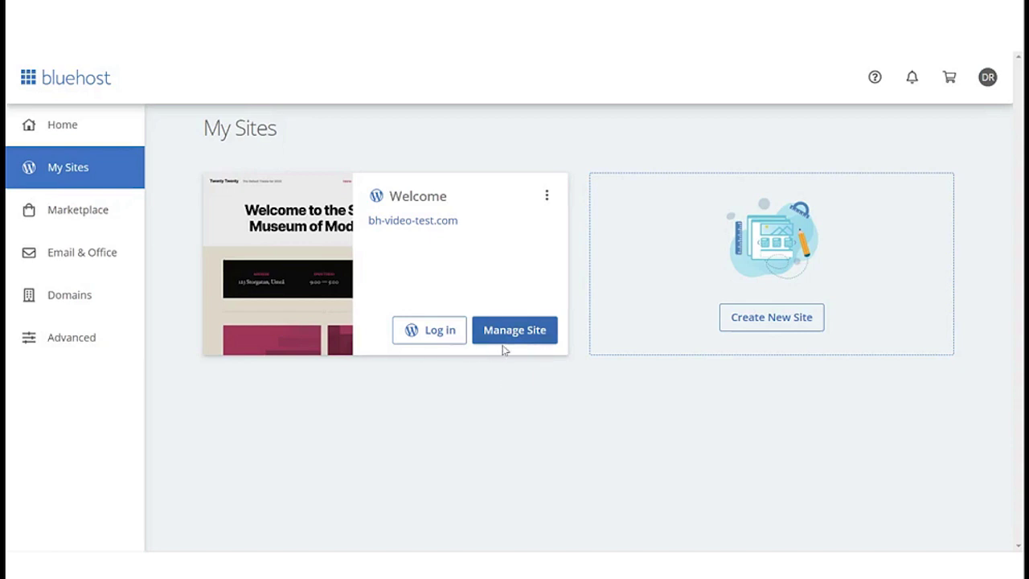
{"action": "left_click", "coordinate": [453, 334]}
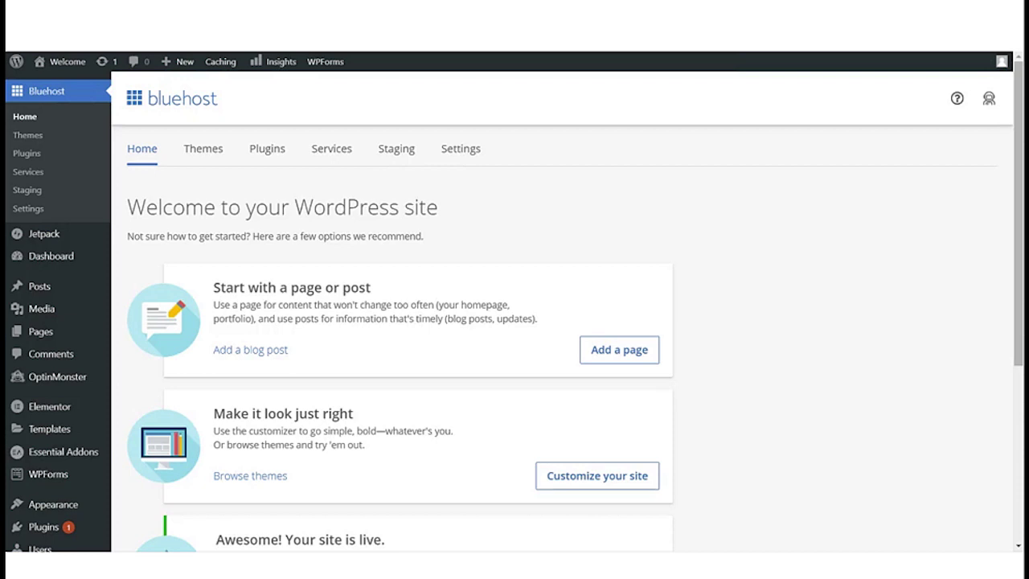
{"action": "scroll", "coordinate": [76, 284], "scroll_direction": "down", "scroll_amount": 3}
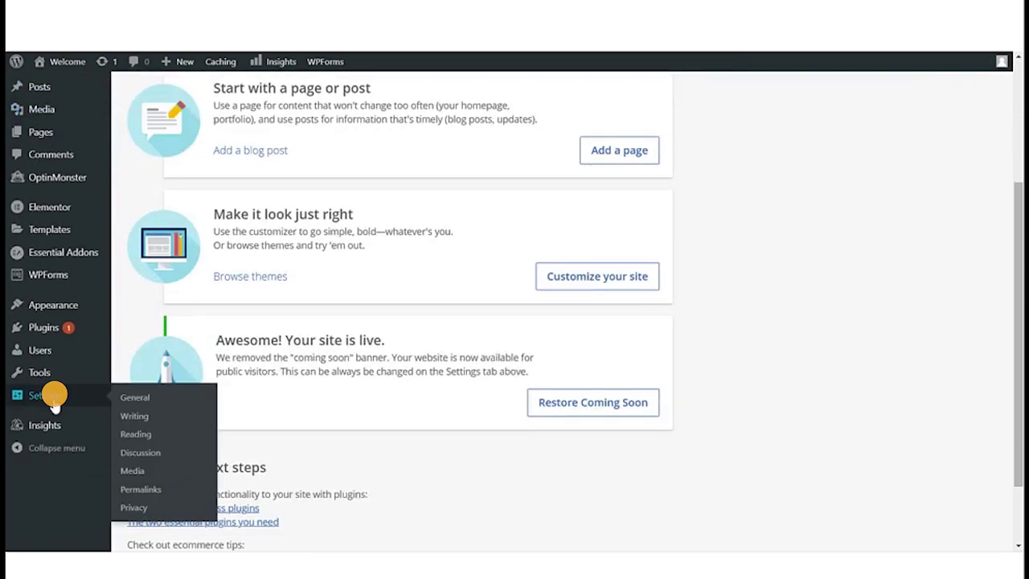
{"action": "left_click", "coordinate": [128, 399]}
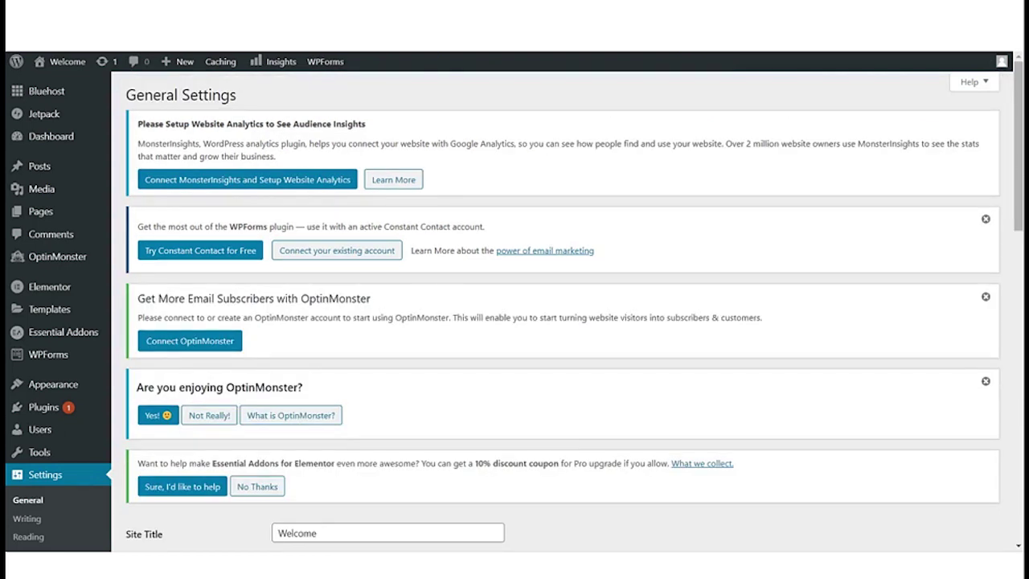
{"action": "scroll", "coordinate": [194, 543], "scroll_direction": "down", "scroll_amount": 2}
{"action": "scroll", "coordinate": [194, 543], "scroll_direction": "down", "scroll_amount": 1}
{"action": "scroll", "coordinate": [193, 542], "scroll_direction": "down", "scroll_amount": 1}
{"action": "scroll", "coordinate": [193, 543], "scroll_direction": "down", "scroll_amount": 1}
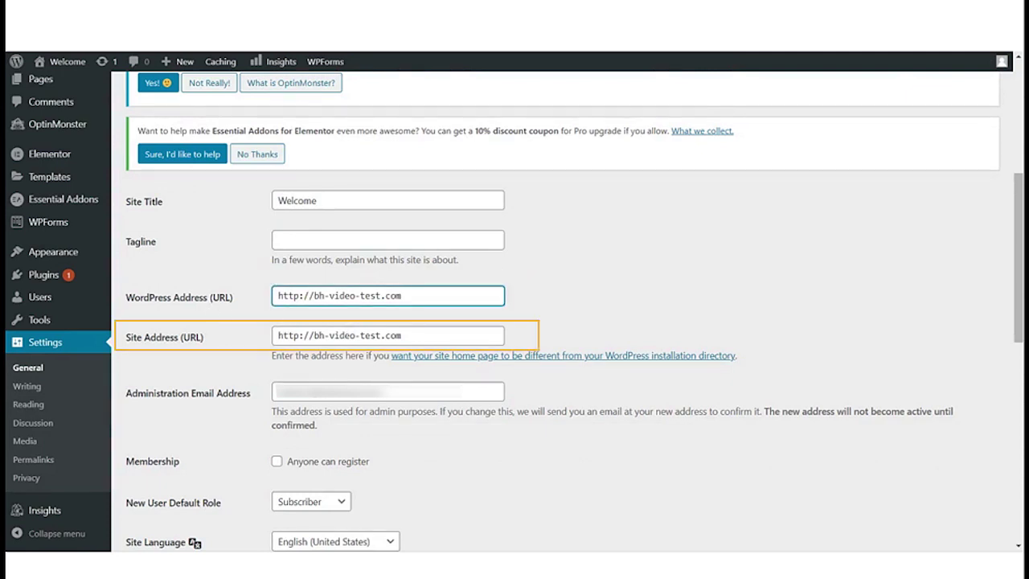
{"action": "key", "text": "Tab"}
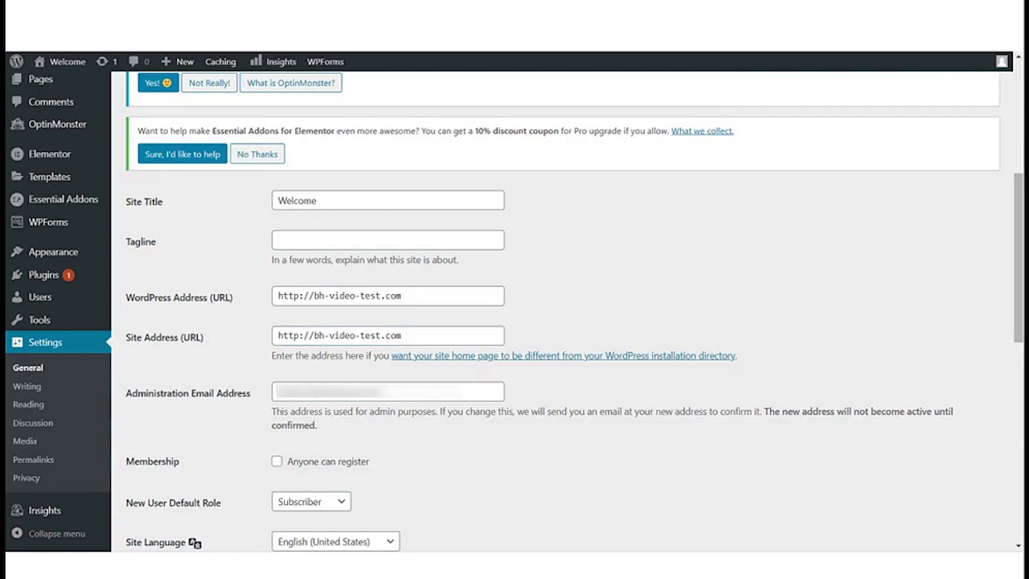
{"action": "left_click", "coordinate": [401, 336]}
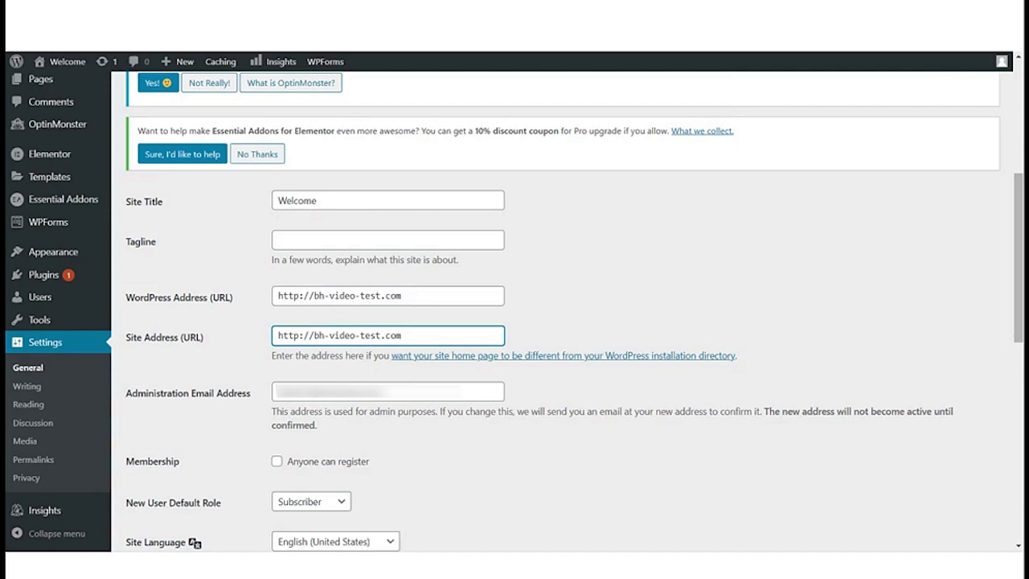
{"action": "scroll", "coordinate": [404, 331], "scroll_direction": "down", "scroll_amount": 3}
{"action": "scroll", "coordinate": [405, 331], "scroll_direction": "down", "scroll_amount": 4}
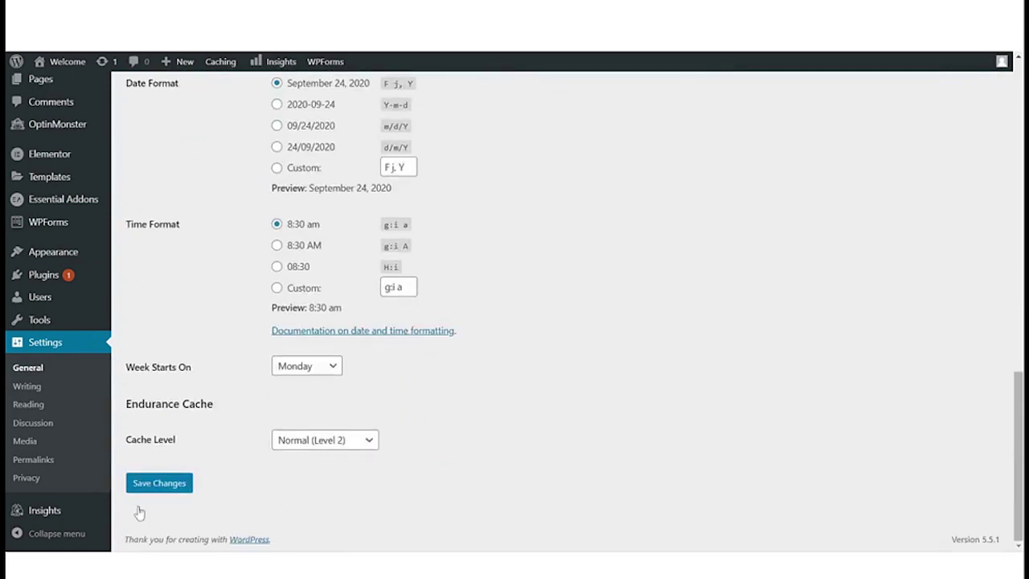
{"action": "left_click", "coordinate": [157, 484]}
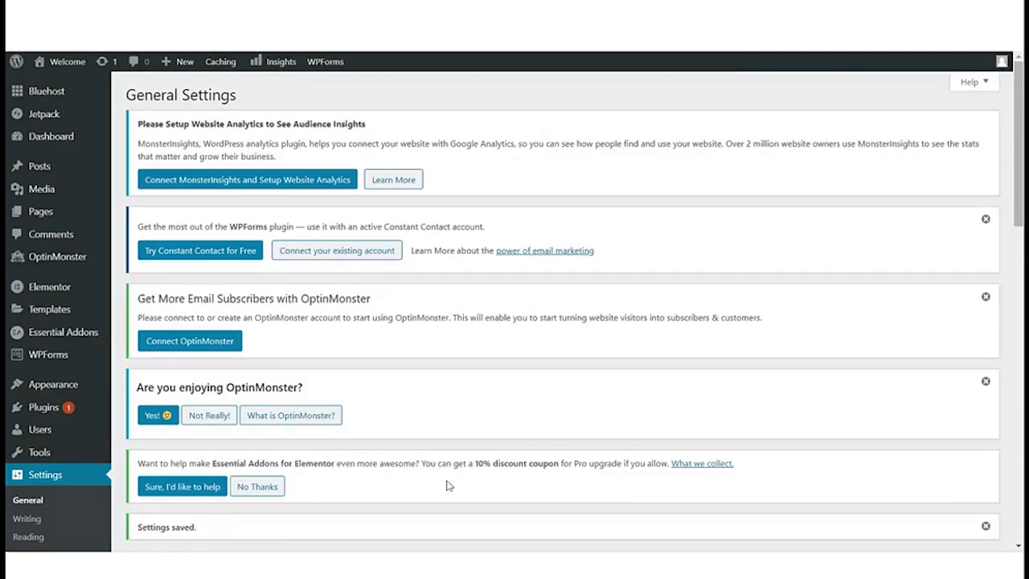
Go back to the Bluehost Home dashboard, which lists bh-video-test.com.
{"action": "scroll", "coordinate": [282, 455], "scroll_direction": "down", "scroll_amount": 2}
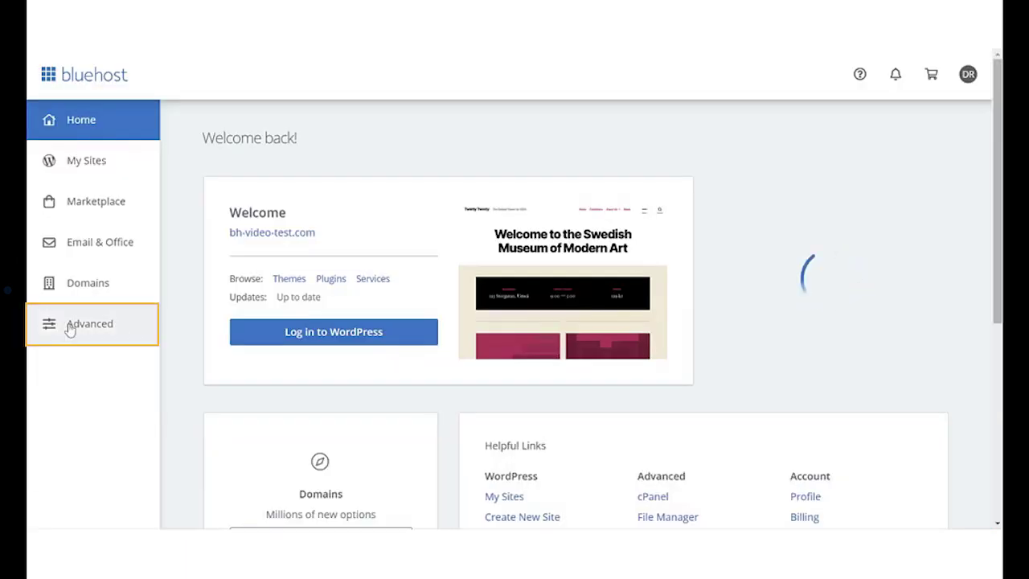
Open File Manager from the Advanced section and enter the public_html folder.
{"action": "left_click", "coordinate": [70, 326]}
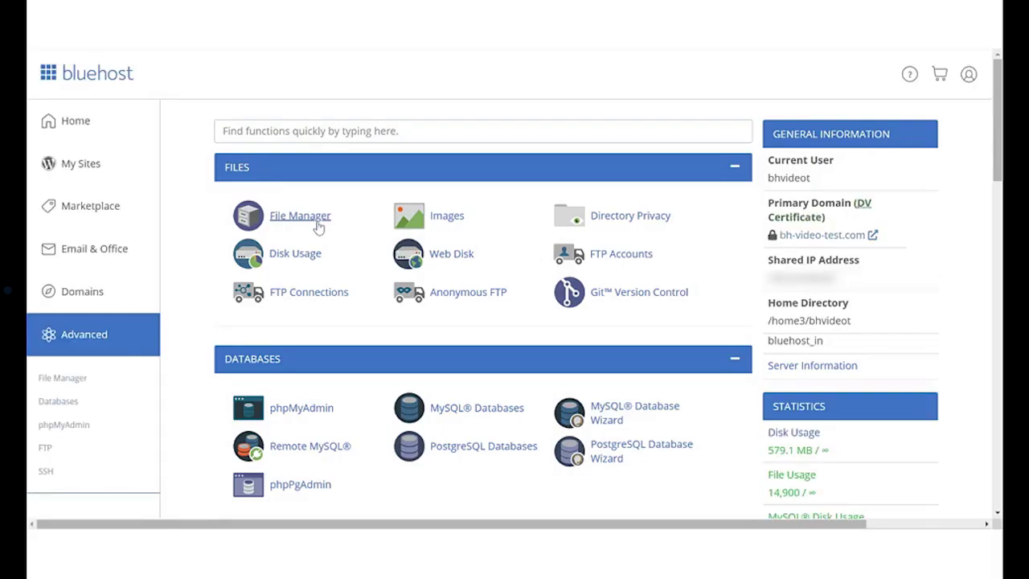
{"action": "left_click", "coordinate": [319, 227]}
{"action": "left_click", "coordinate": [320, 227]}
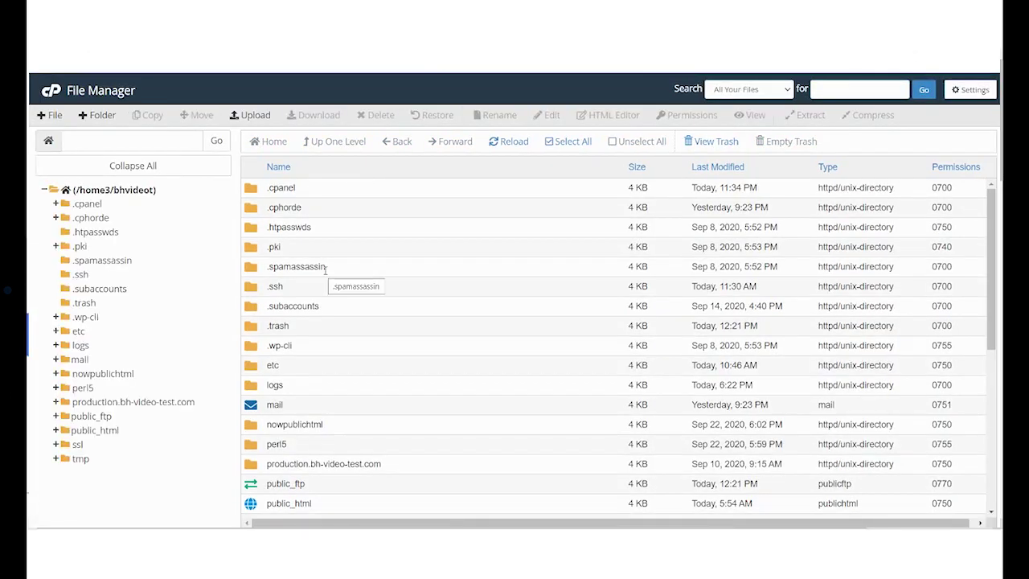
{"action": "scroll", "coordinate": [473, 319], "scroll_direction": "down", "scroll_amount": 3}
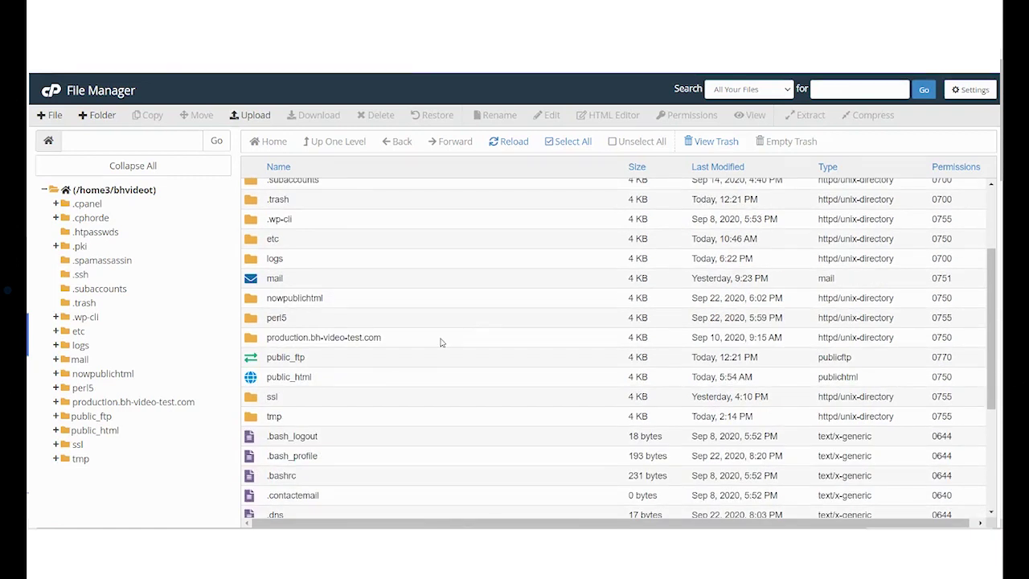
{"action": "double_click", "coordinate": [345, 377]}
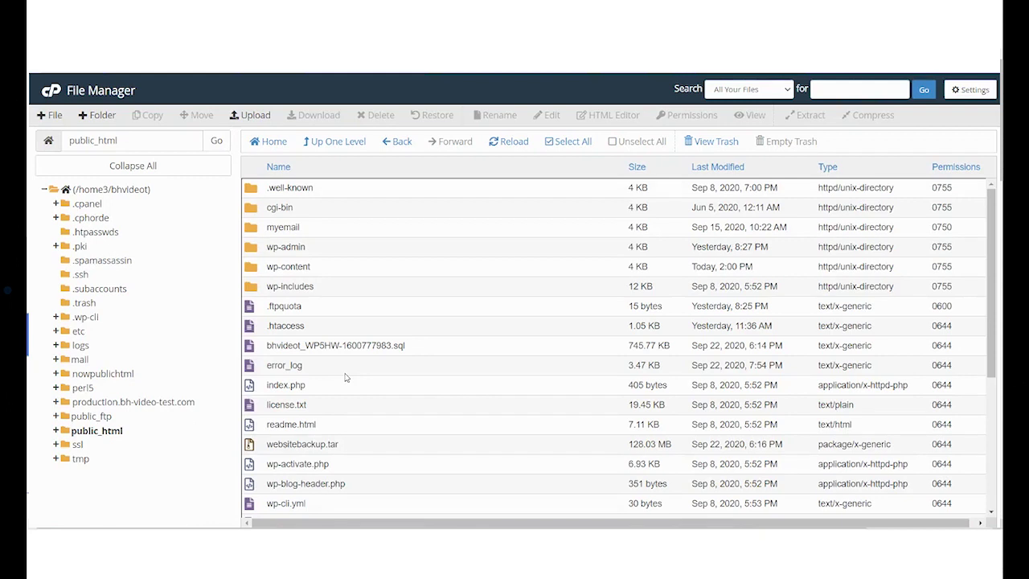
View the contents of wp-config.php in public_html.
{"action": "scroll", "coordinate": [345, 376], "scroll_direction": "down", "scroll_amount": 1}
{"action": "scroll", "coordinate": [345, 376], "scroll_direction": "down", "scroll_amount": 1}
{"action": "scroll", "coordinate": [345, 377], "scroll_direction": "down", "scroll_amount": 1}
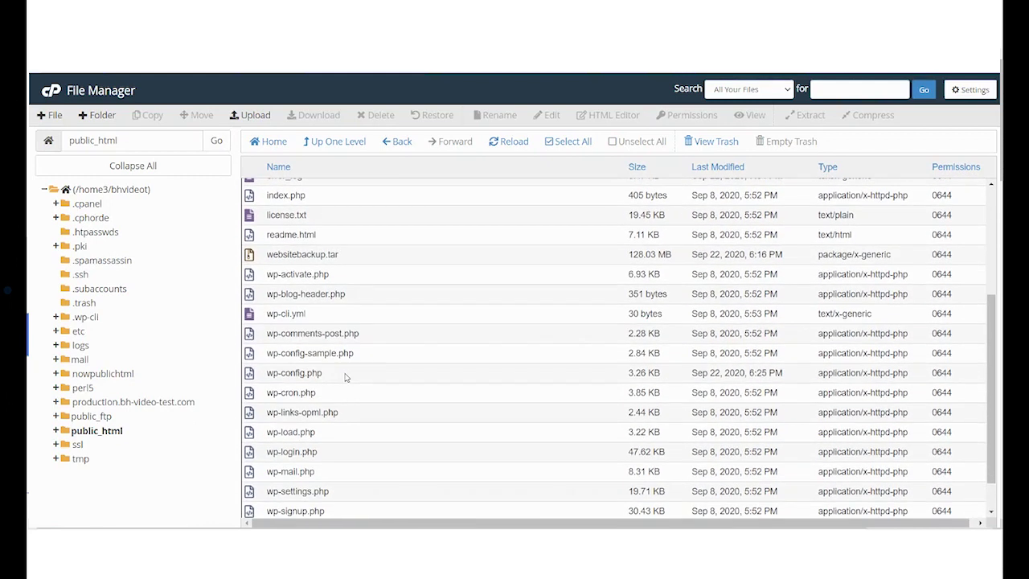
{"action": "scroll", "coordinate": [345, 376], "scroll_direction": "down", "scroll_amount": 1}
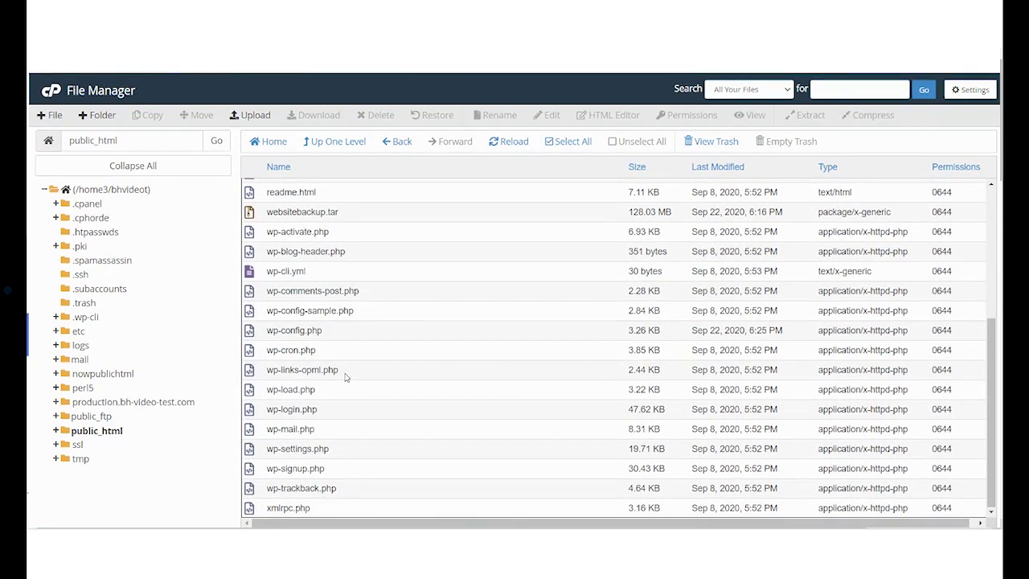
{"action": "left_click", "coordinate": [339, 339]}
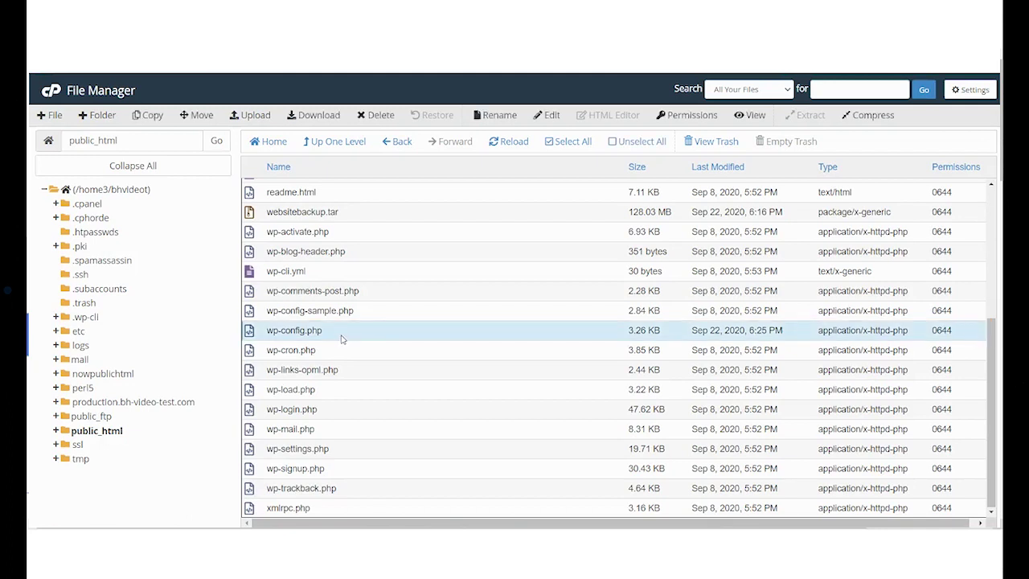
{"action": "right_click", "coordinate": [341, 337]}
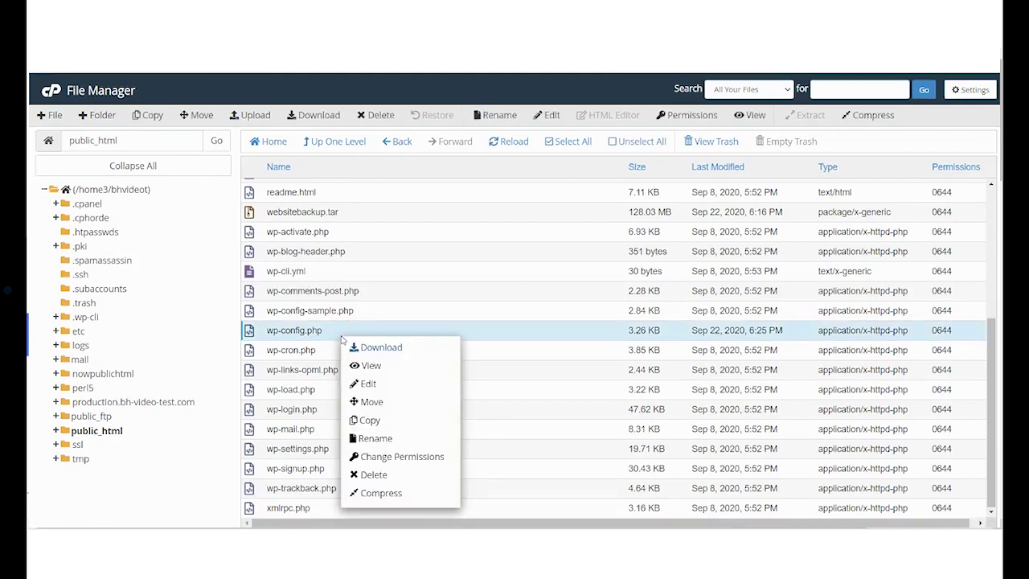
{"action": "left_click", "coordinate": [390, 376]}
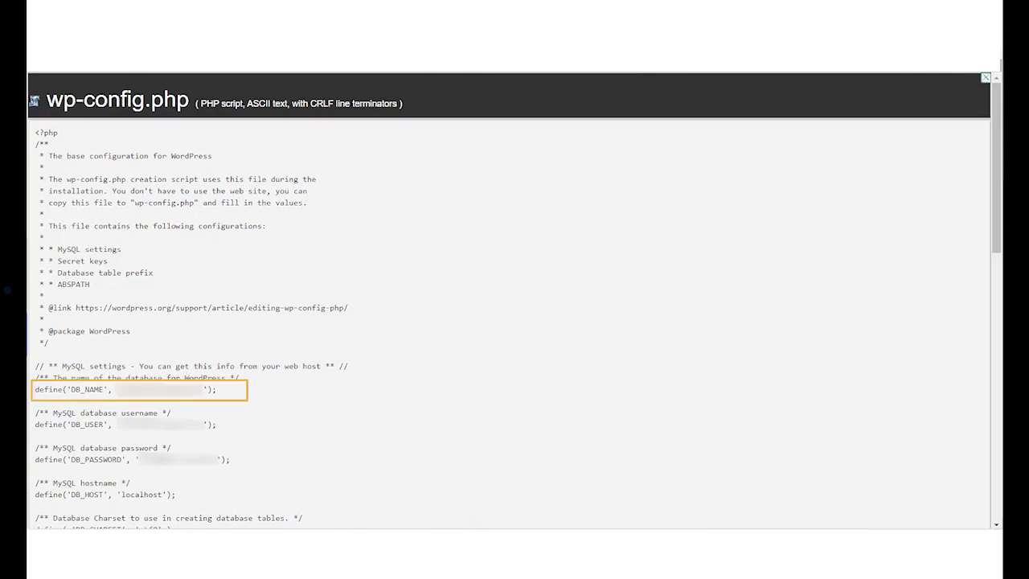
Highlight the DB_NAME value in wp-config.php to note the site's database.
{"action": "left_click_drag", "start_coordinate": [119, 389], "coordinate": [205, 391]}
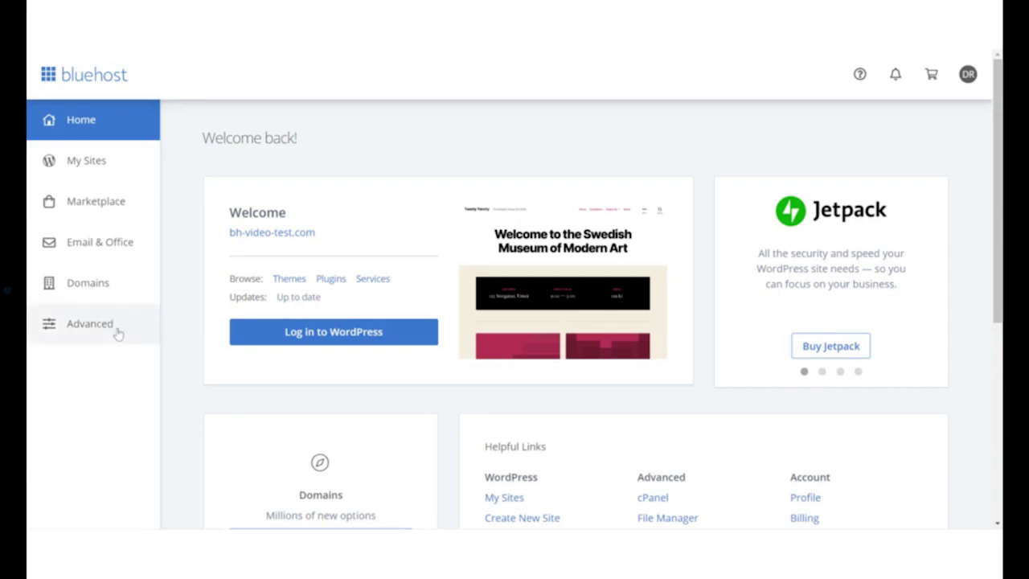
Launch phpMyAdmin from Advanced and open bhvideot_migration under the bhvideot group.
{"action": "left_click", "coordinate": [90, 323]}
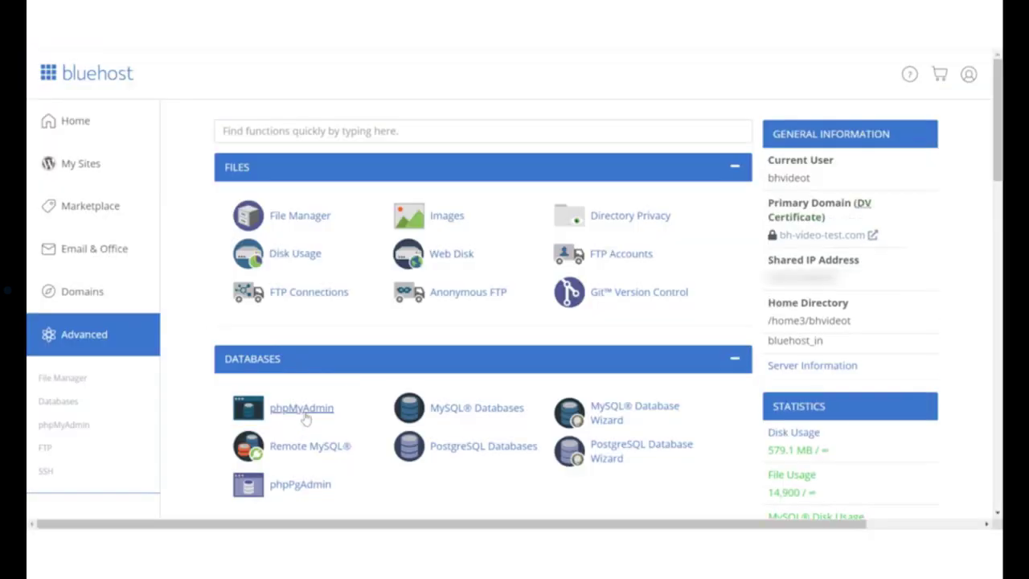
{"action": "left_click", "coordinate": [304, 414]}
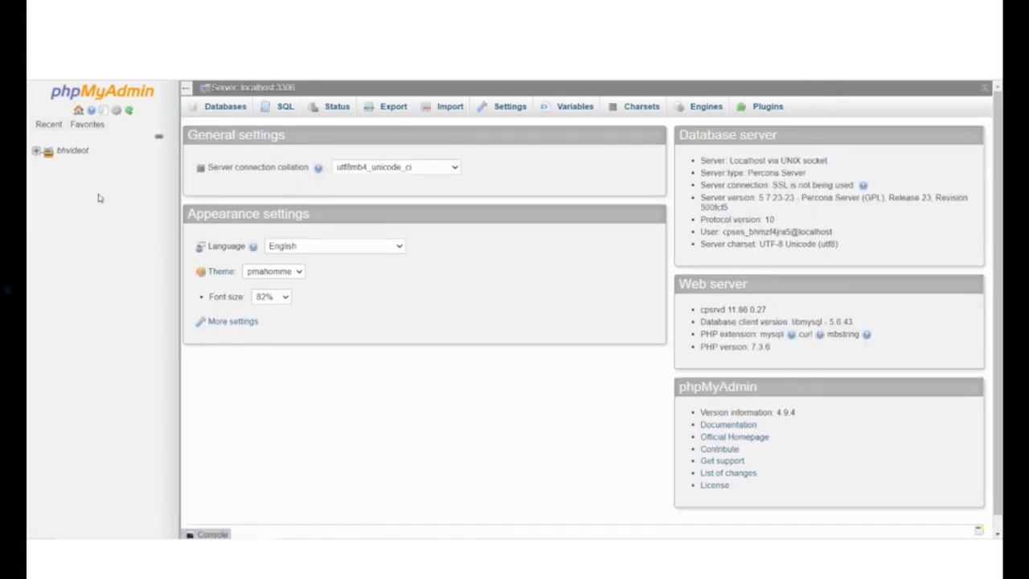
{"action": "left_click", "coordinate": [37, 151]}
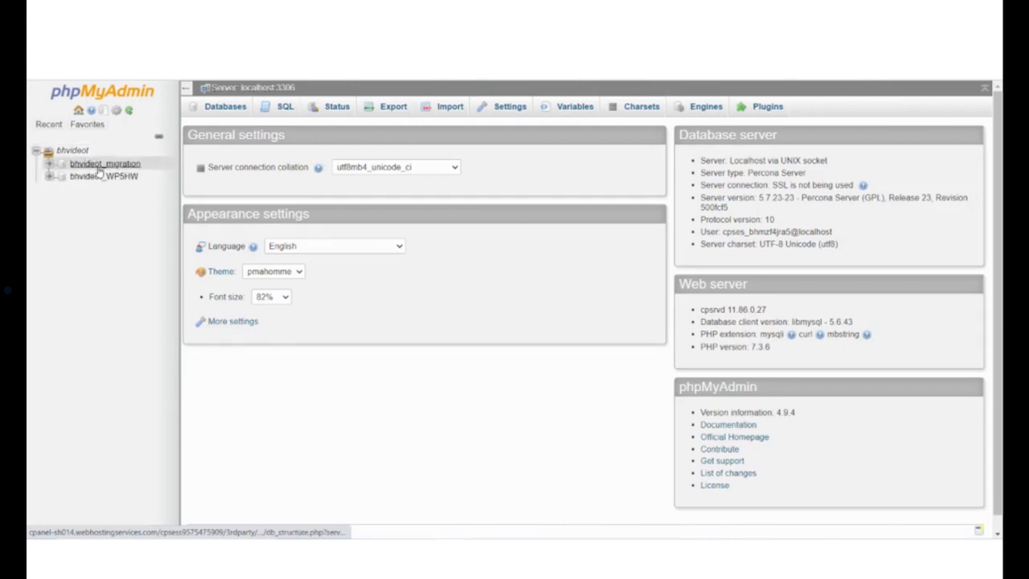
{"action": "left_click", "coordinate": [98, 165]}
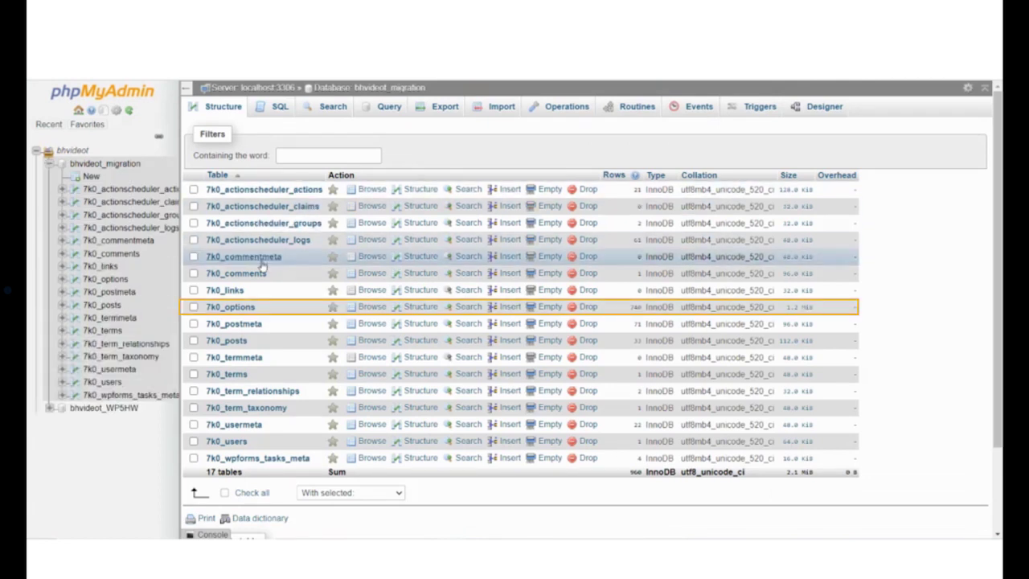
{"action": "left_click", "coordinate": [233, 307]}
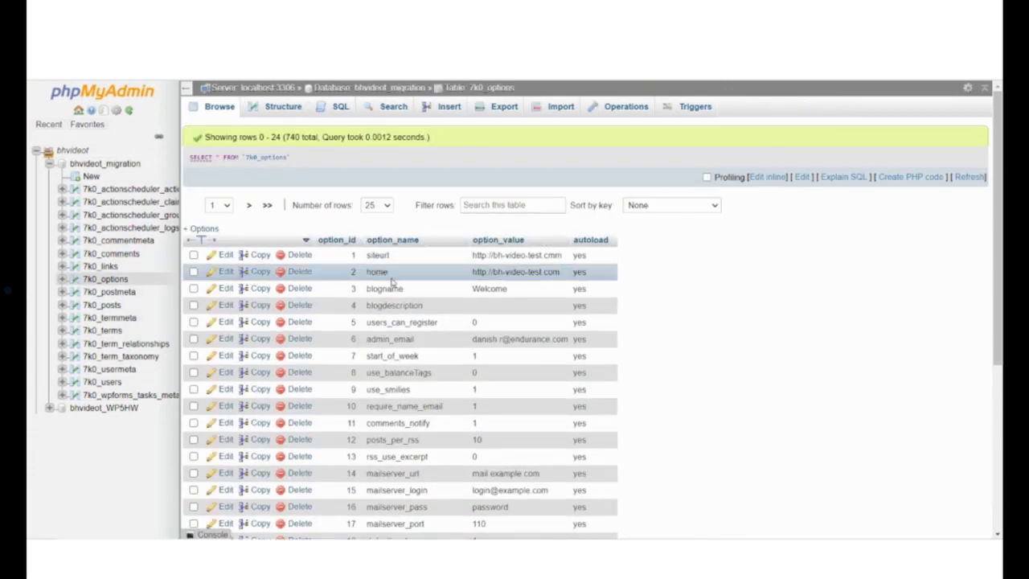
{"action": "double_click", "coordinate": [502, 258]}
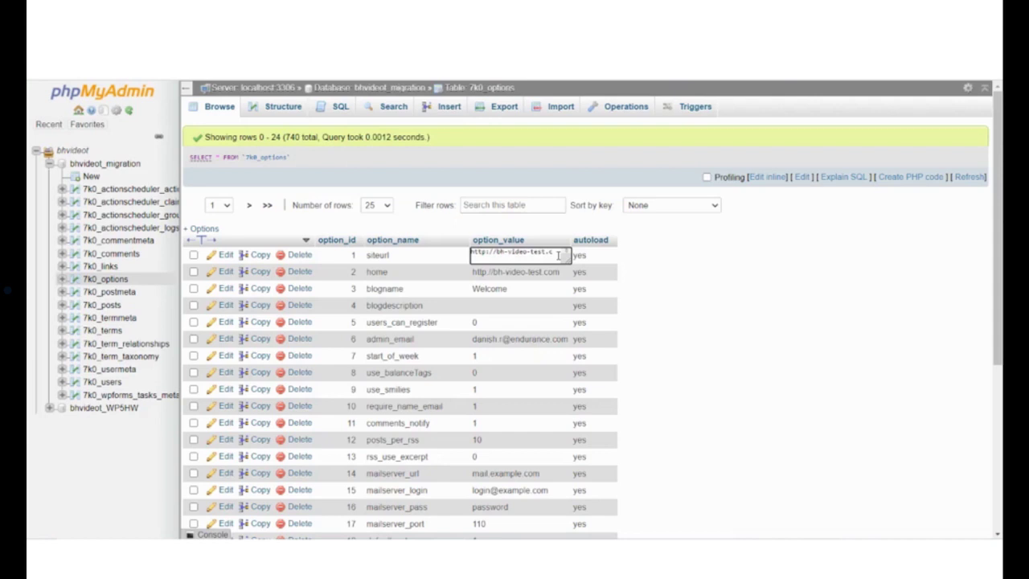
{"action": "key", "text": "Return"}
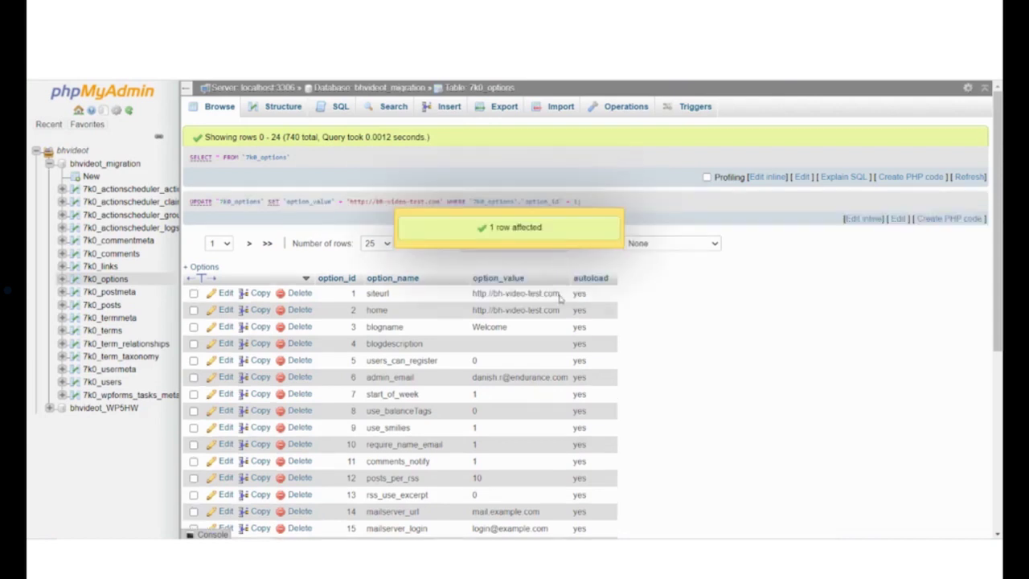
{"action": "double_click", "coordinate": [556, 310]}
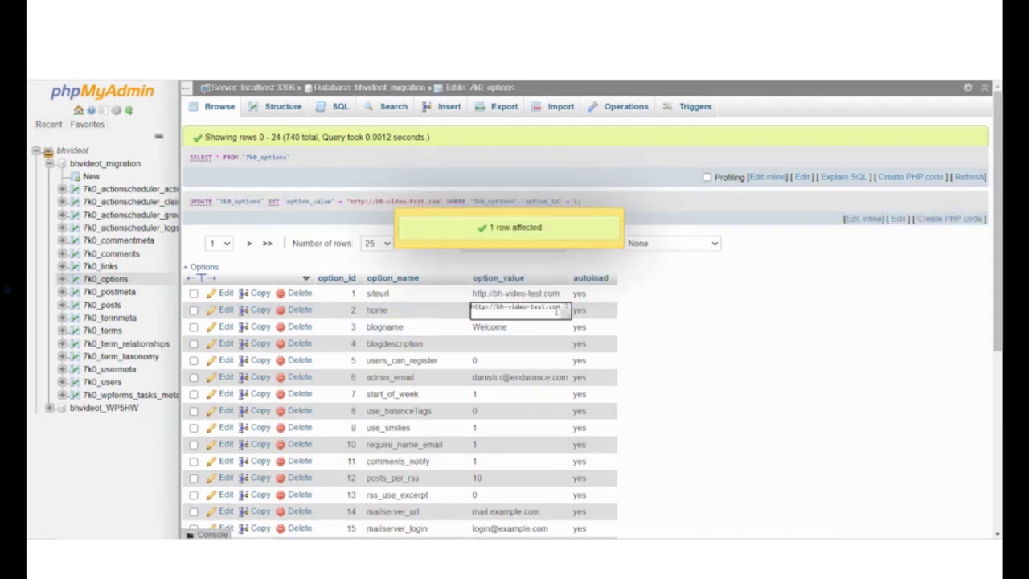